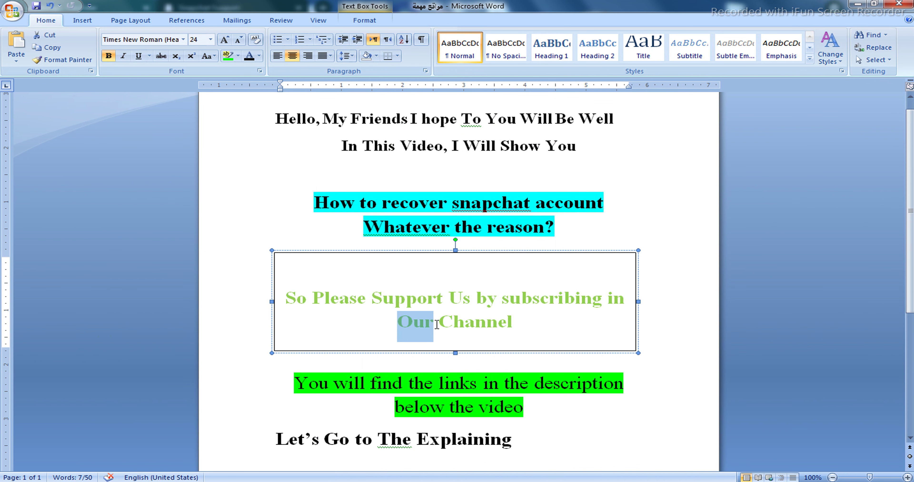
- Read through the introduction's closing lines about subscribing, the links in the description and going to the explanation
click(474, 343)
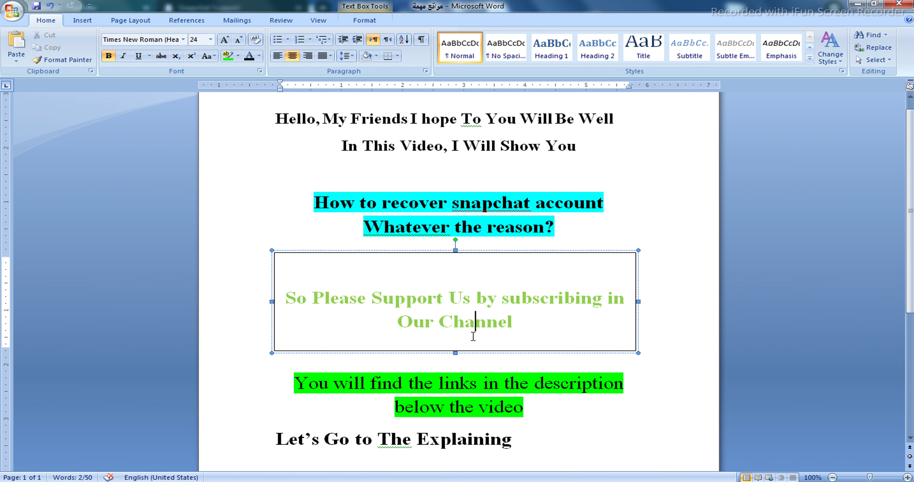
drag(290, 383, 567, 383)
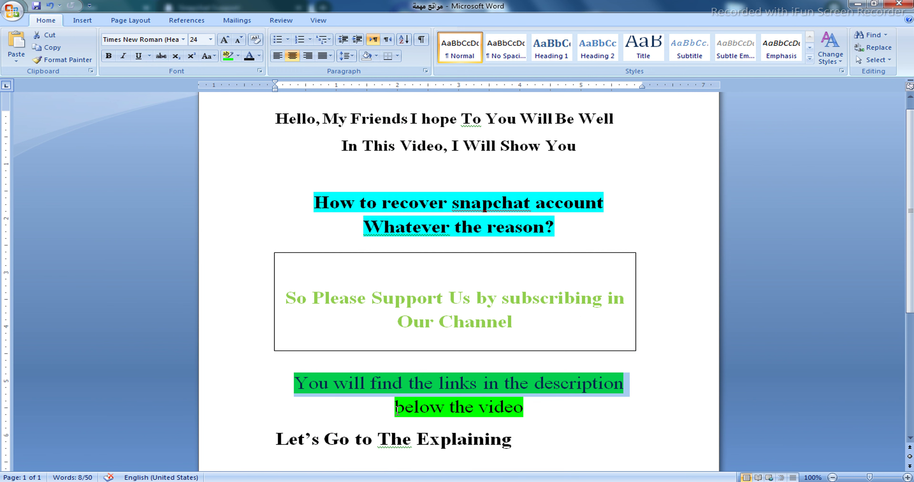
drag(397, 408, 518, 412)
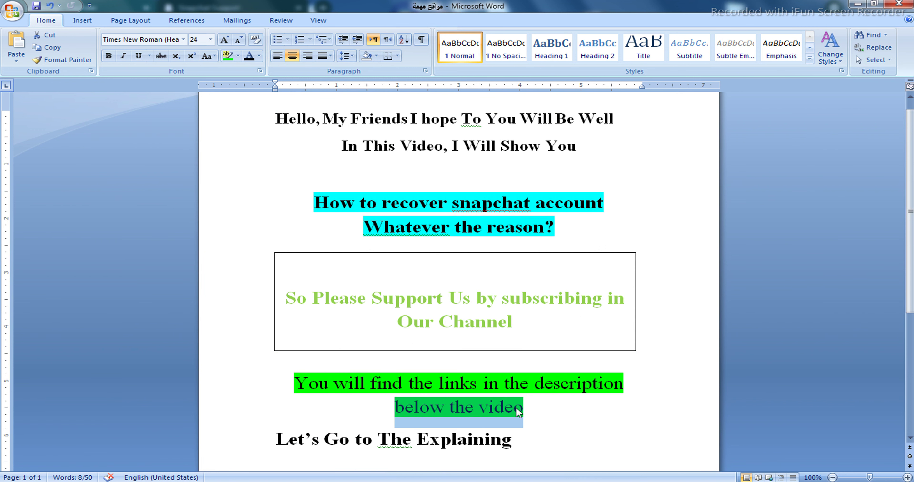
click(519, 412)
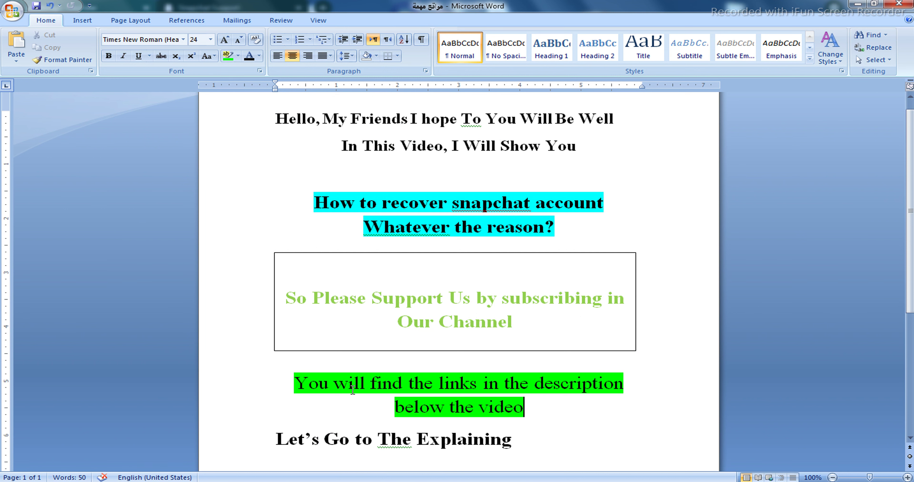
drag(276, 440, 533, 444)
click(527, 442)
drag(532, 409, 340, 393)
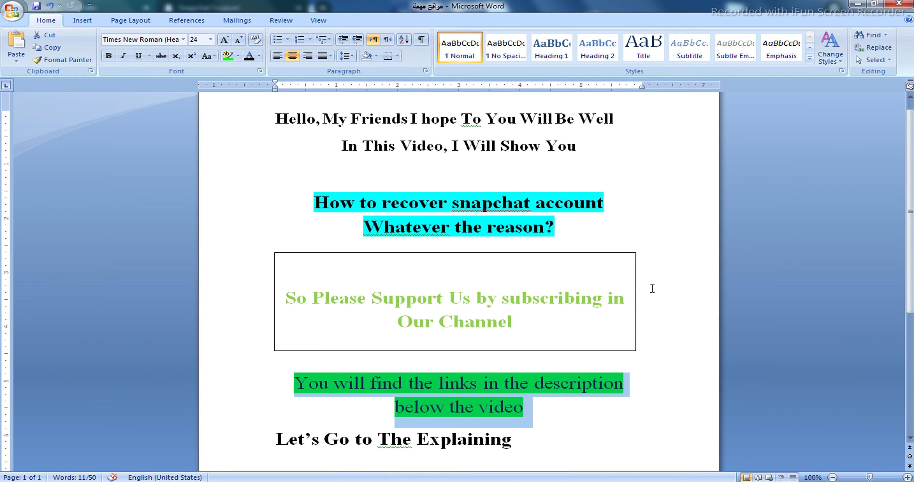
- Switch to the browser, subscribe to the infothings YouTube channel and set its notifications to All
click(856, 5)
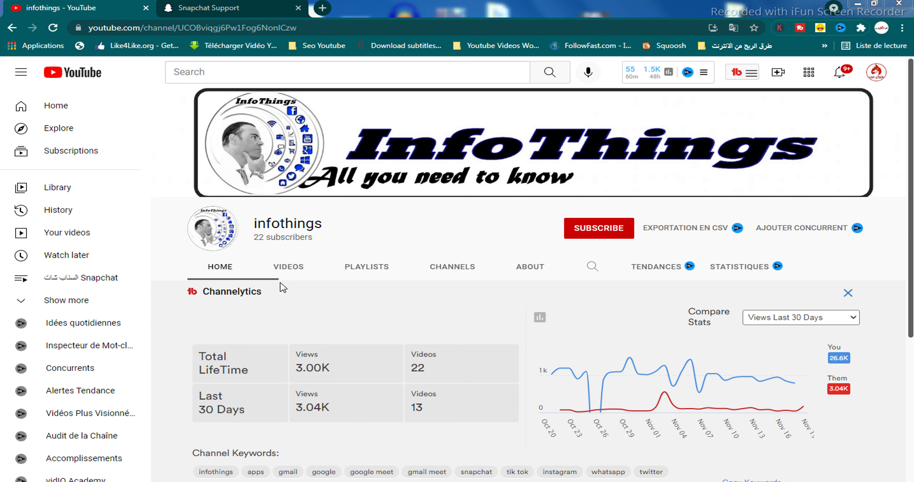
click(600, 238)
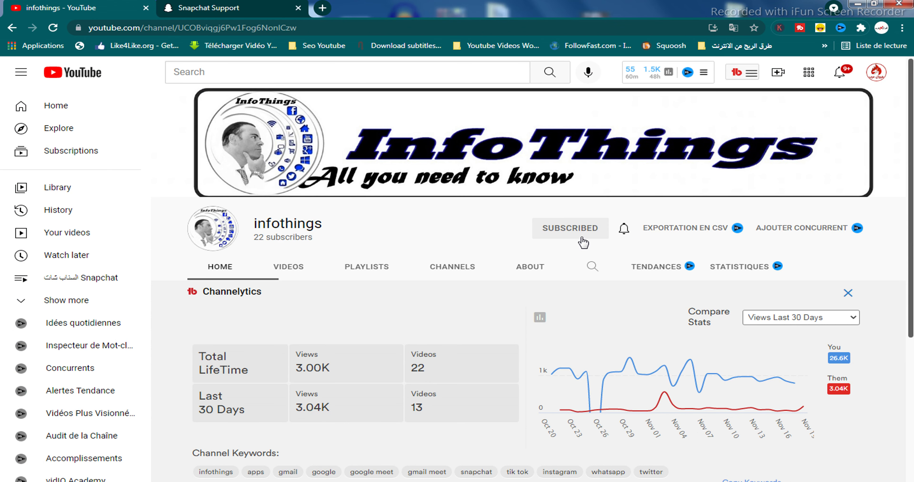
click(625, 231)
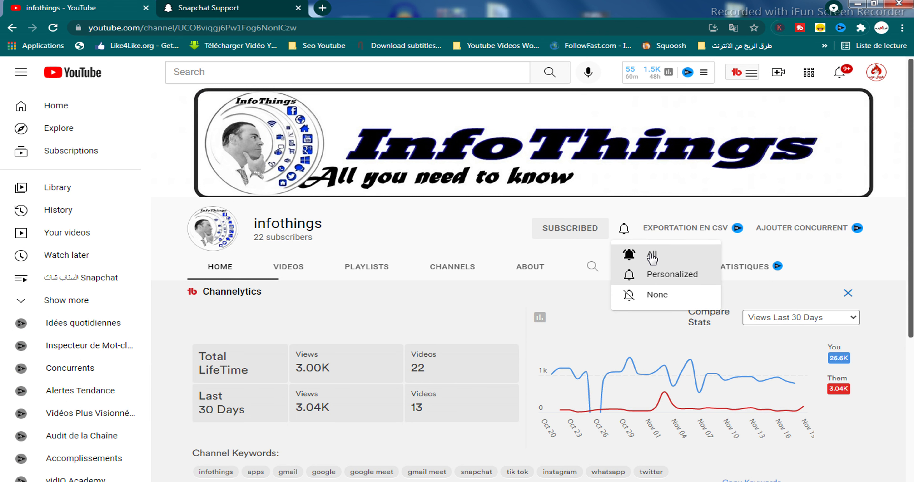
click(650, 255)
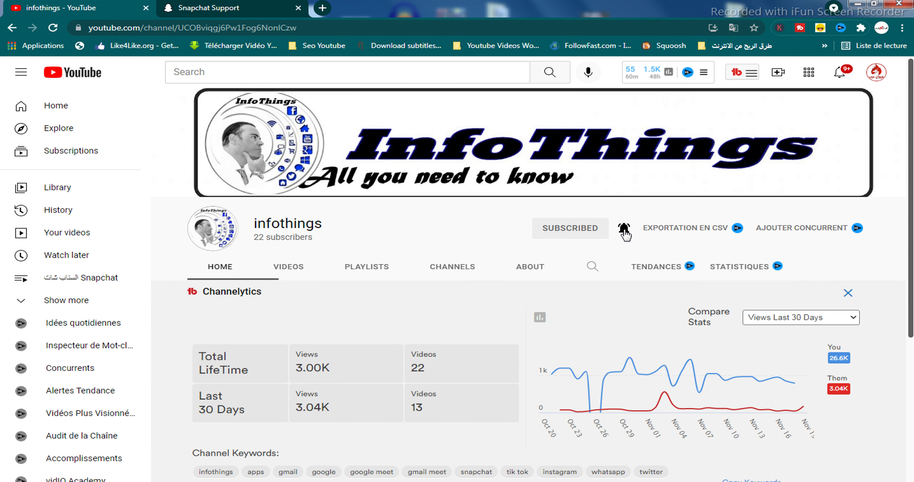
- Switch to the Snapchat Support page with the help request form
click(248, 11)
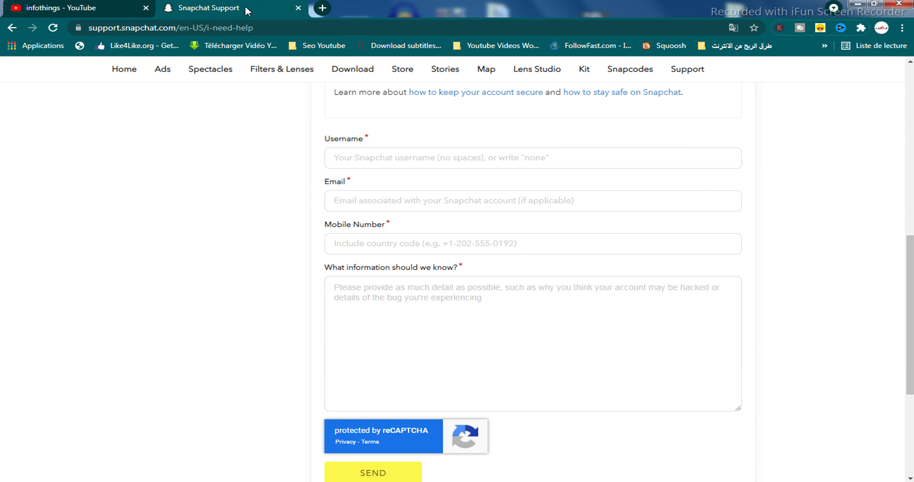
click(361, 28)
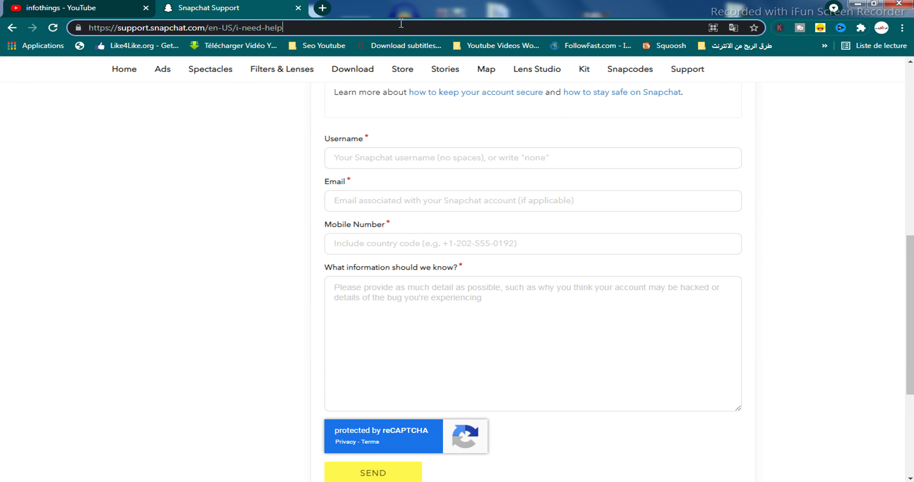
text(غخج)
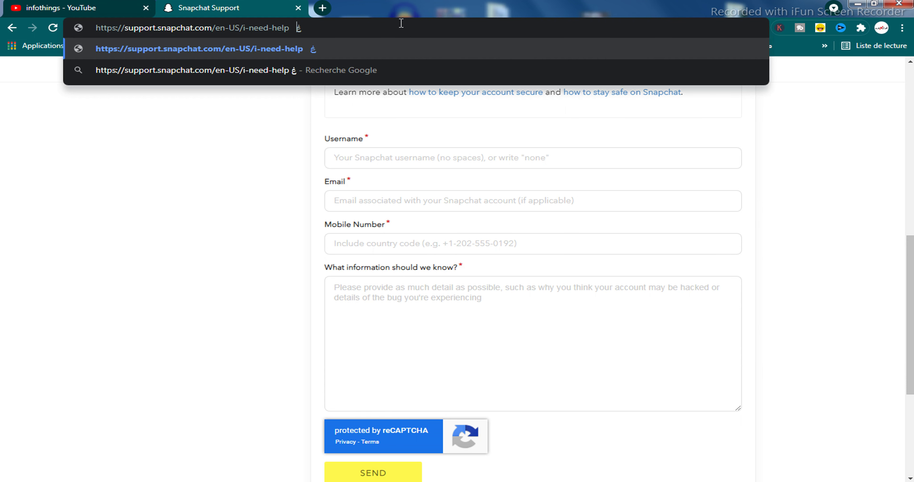
key(BackSpace)
key(BackSpace)
key(BackSpace)
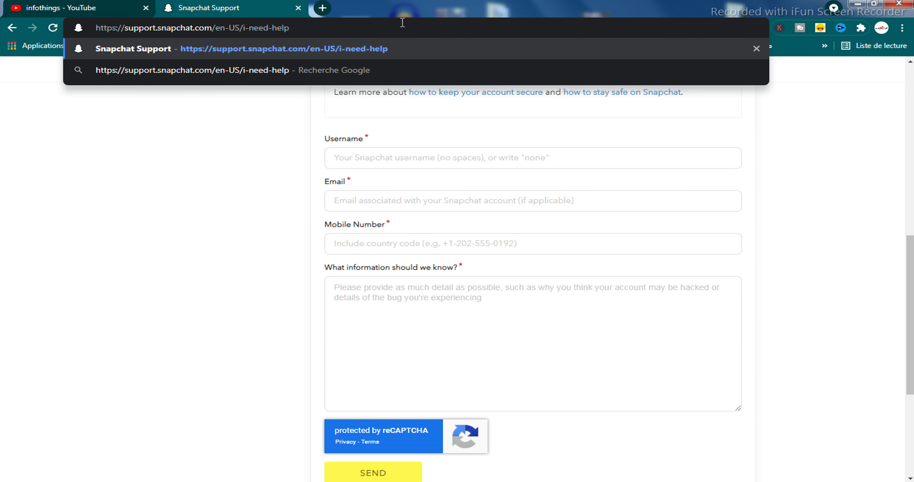
click(189, 125)
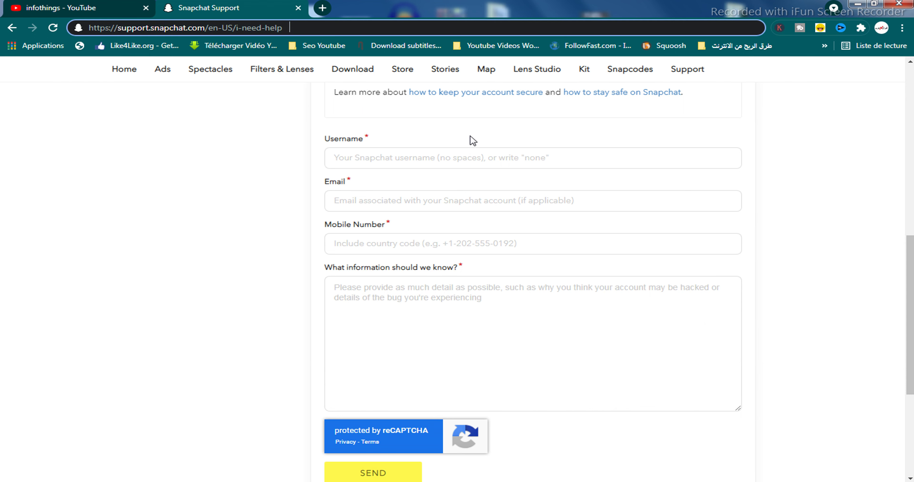
- Enter a sample placeholder in the Username field of the support form and clear it
click(378, 159)
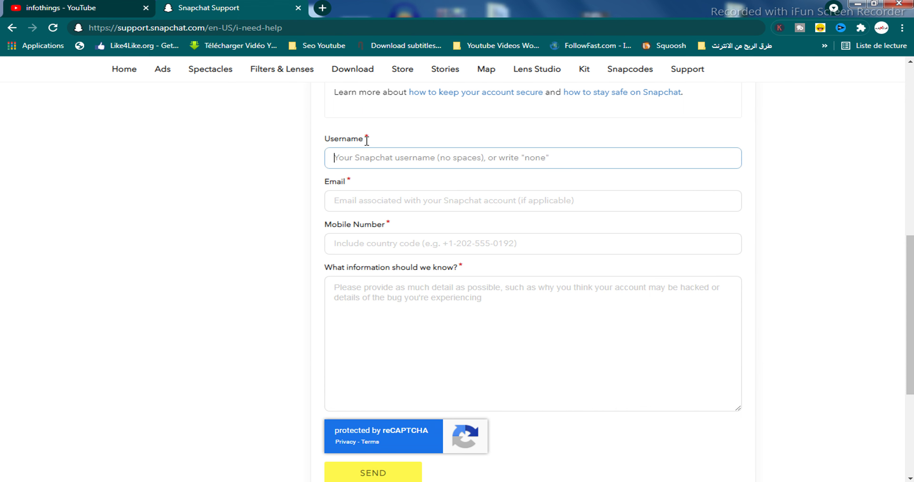
click(352, 143)
click(371, 155)
text(Your )
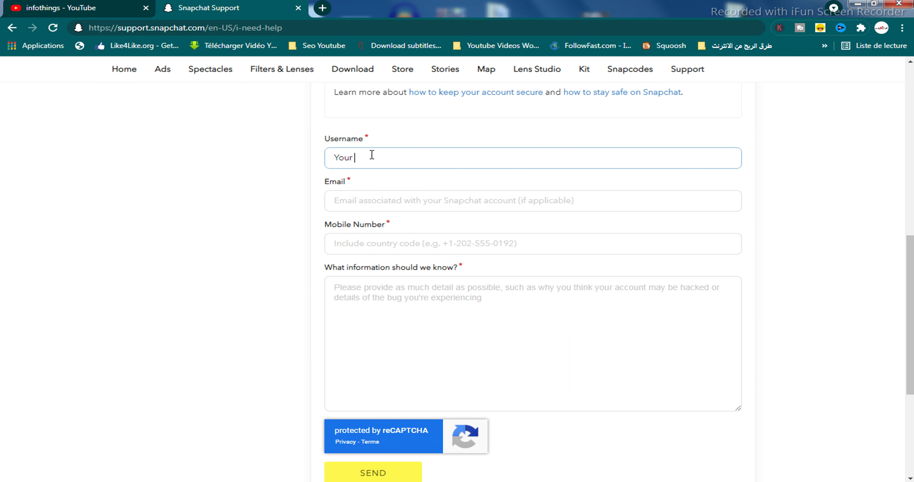
text(Userneame)
triple_click(384, 159)
key(BackSpace)
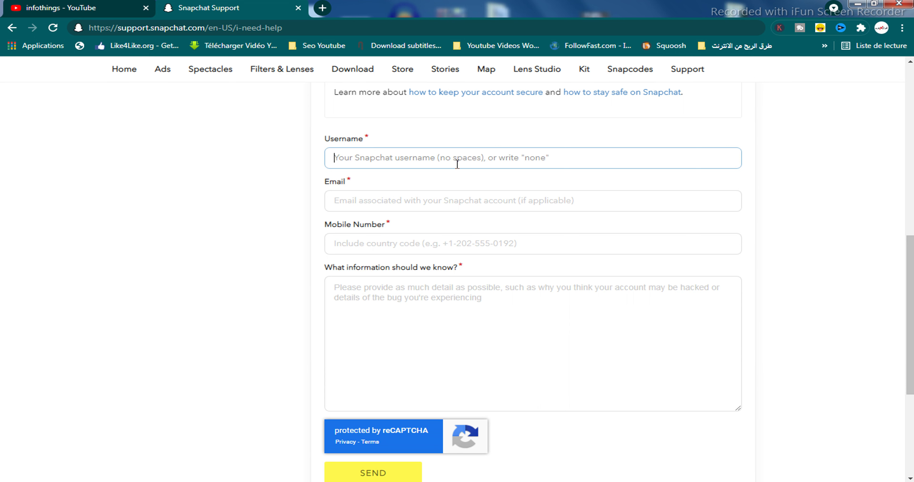
- Enter the sample text "Your Email" in the Email field and clear it
click(404, 201)
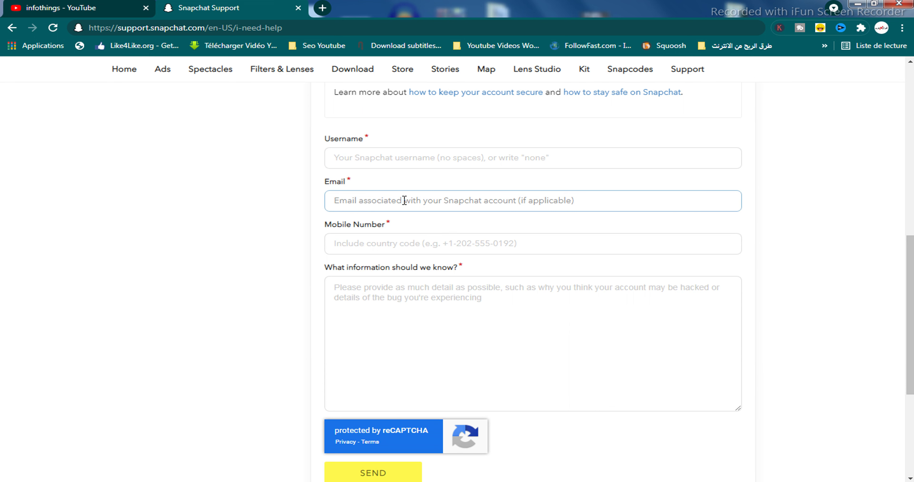
text(Y)
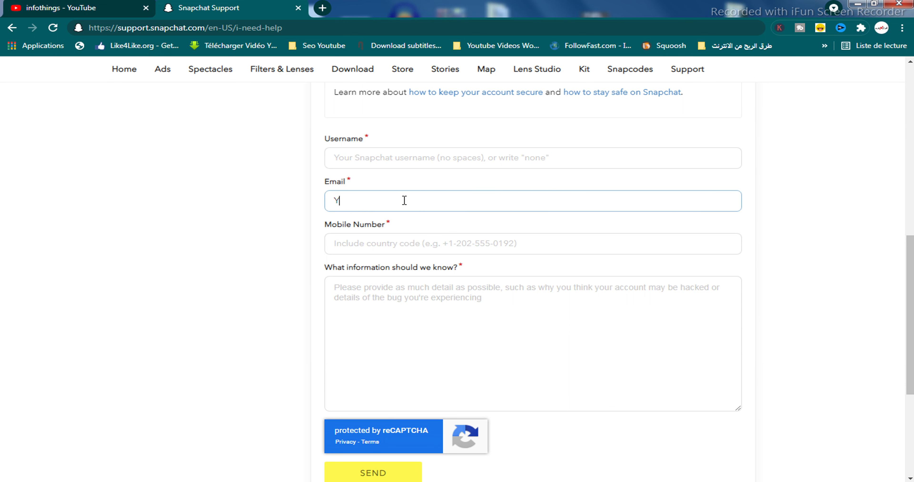
text(our Email)
triple_click(369, 199)
key(BackSpace)
- Enter the sample text "Your Number Phone Associated With Your Snapchat Account" in the Mobile Number field and clear it
click(395, 240)
text(Your)
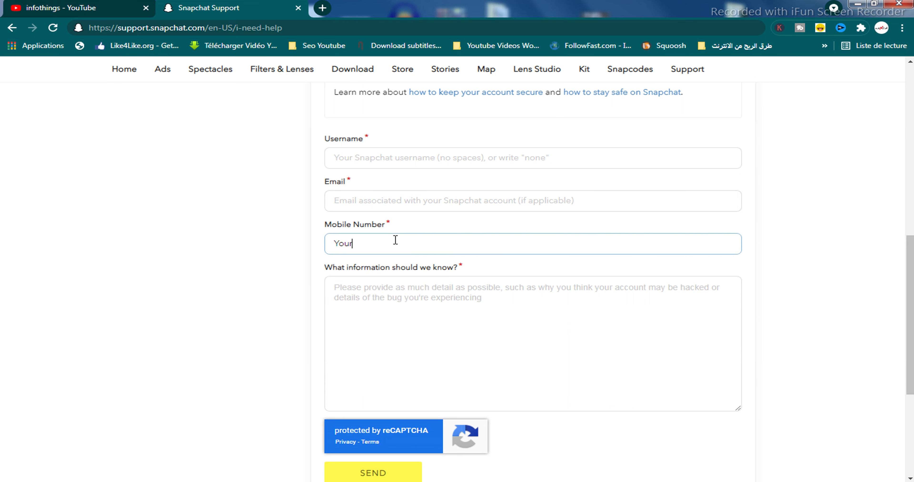
text( Number Phone )
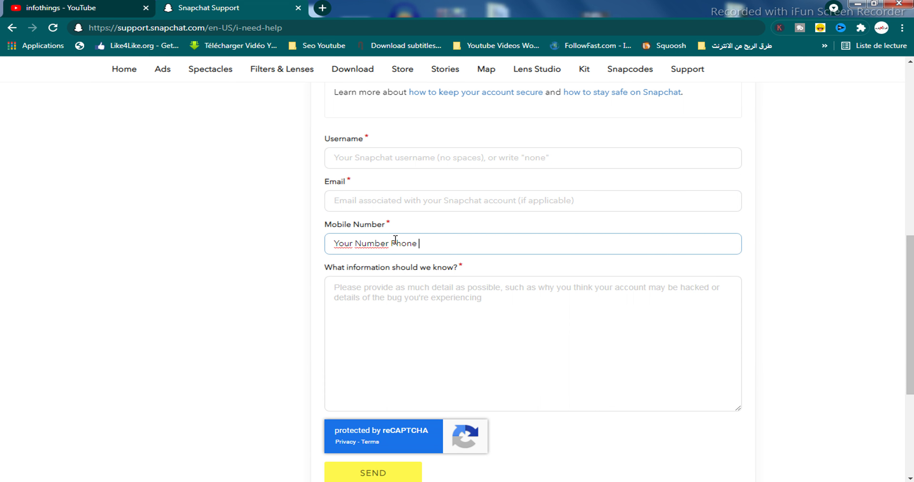
text(Associated With Your S)
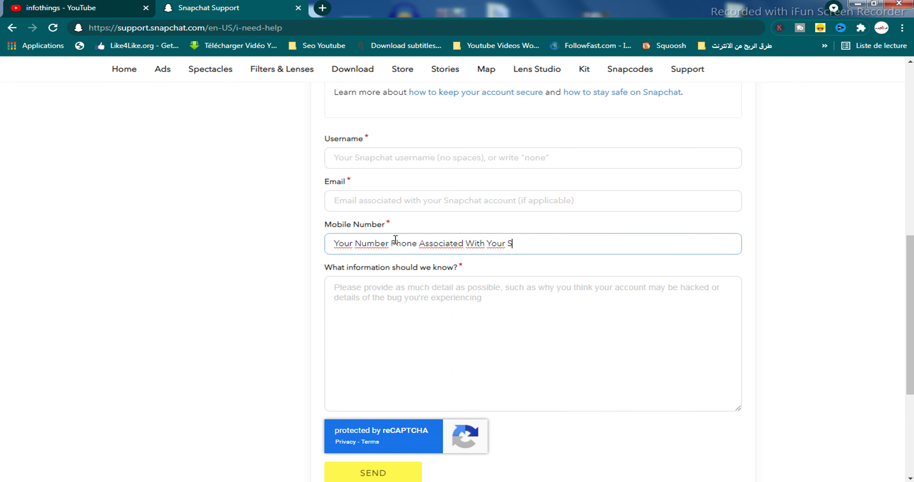
text(napchat Account)
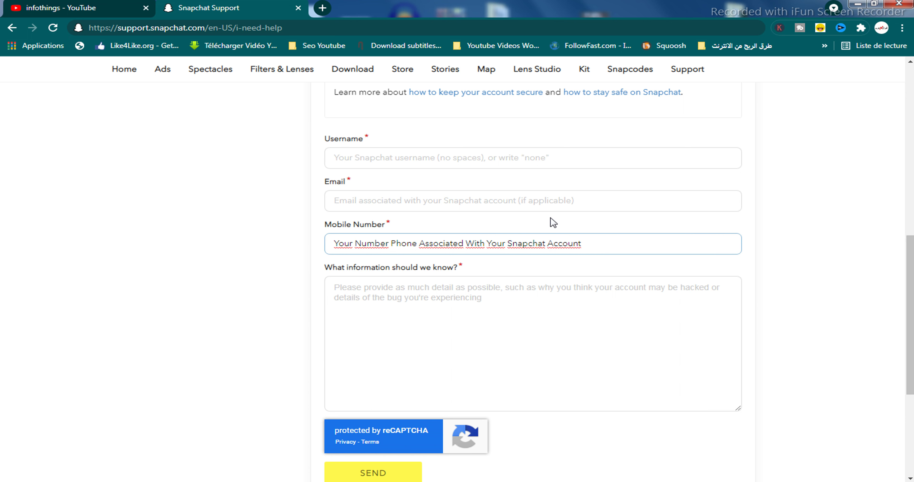
shift+click(337, 248)
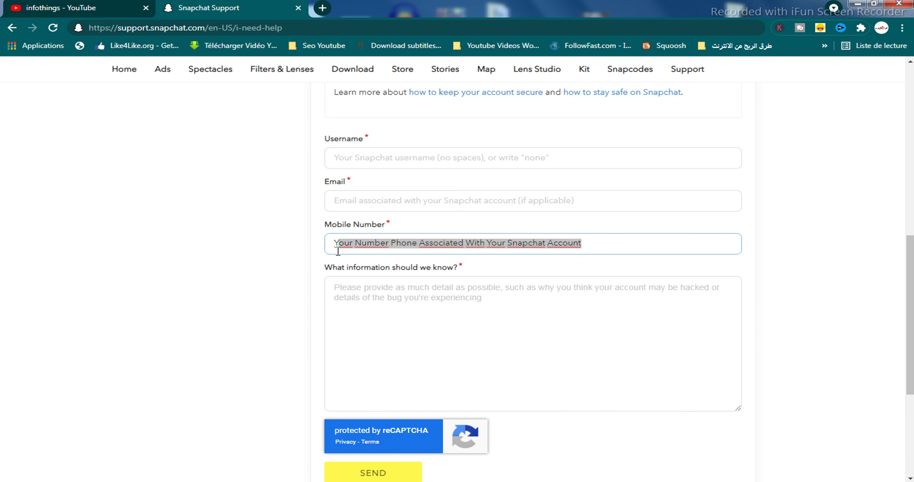
key(BackSpace)
- Paste the prepared account-recovery message about the forgotten password into the "What information should we know?" field
click(419, 298)
drag(461, 270, 330, 273)
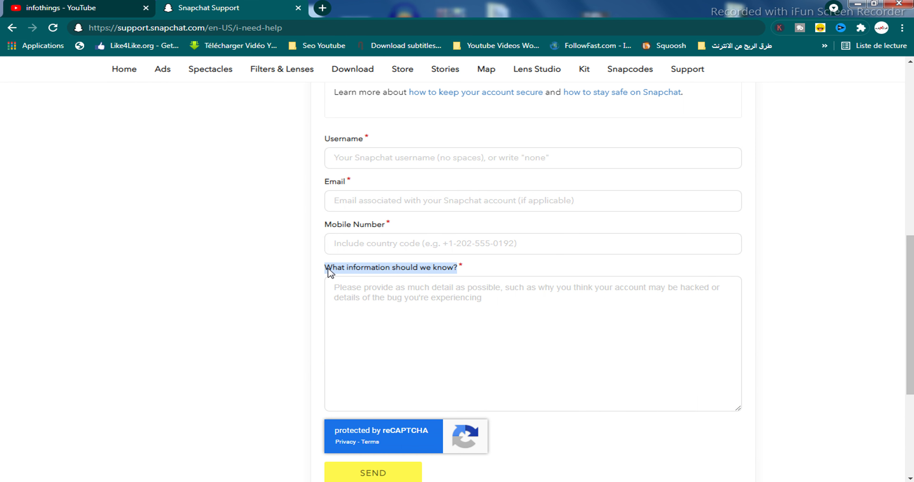
click(378, 292)
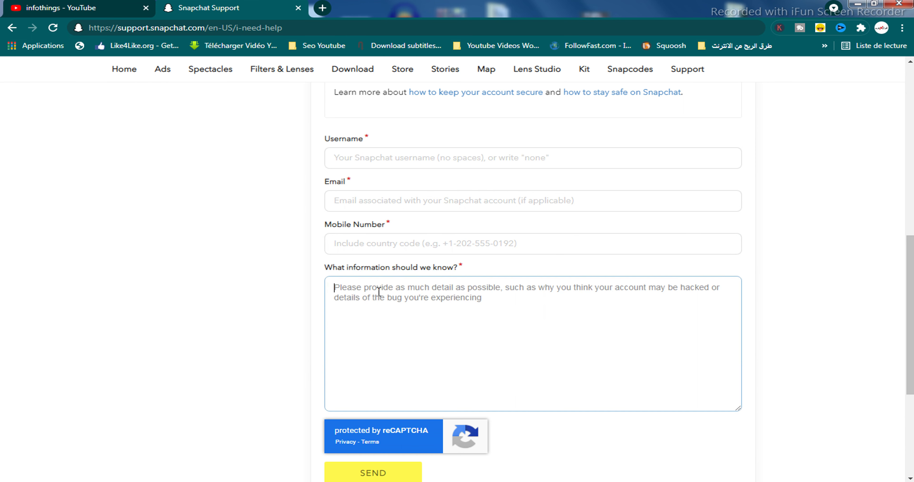
right_click(379, 293)
click(459, 358)
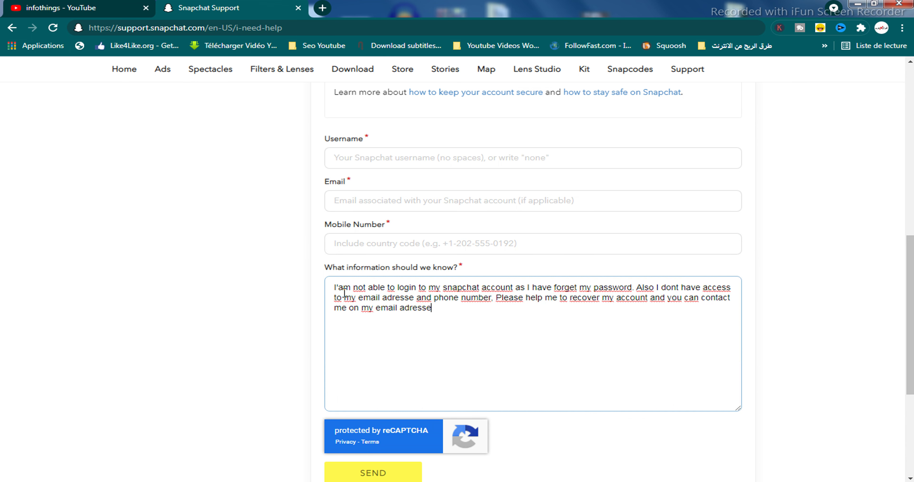
- Read through the pasted recovery message line by line
drag(335, 288, 732, 288)
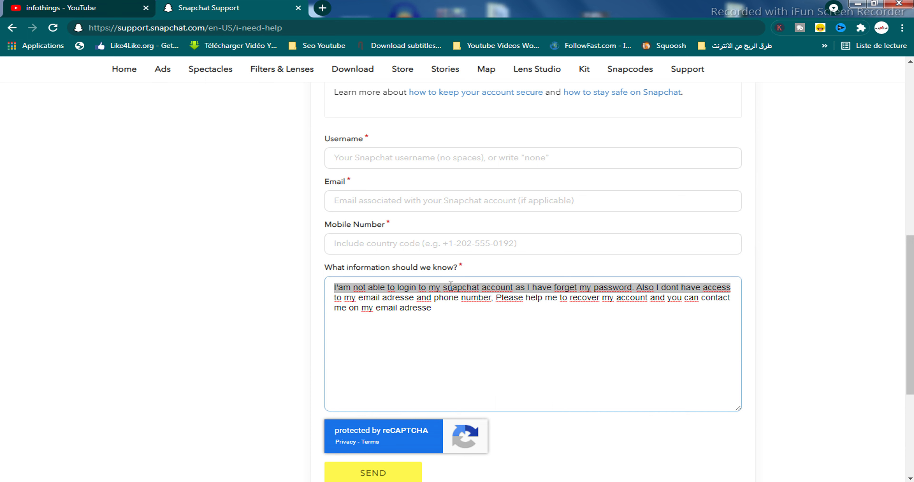
drag(338, 298, 732, 297)
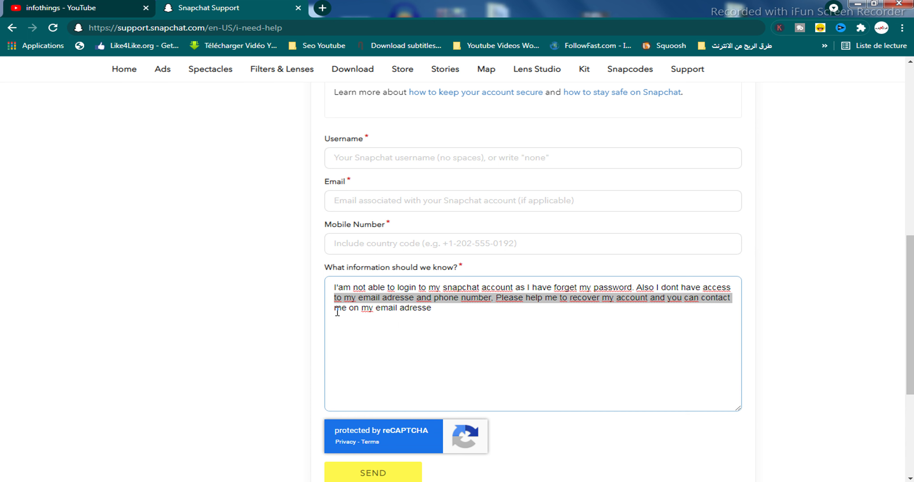
drag(336, 312, 433, 309)
- Change "my" to "This" before the message's last "email adresse" and append "( You Write here Your Email )"
click(351, 309)
drag(351, 309, 374, 311)
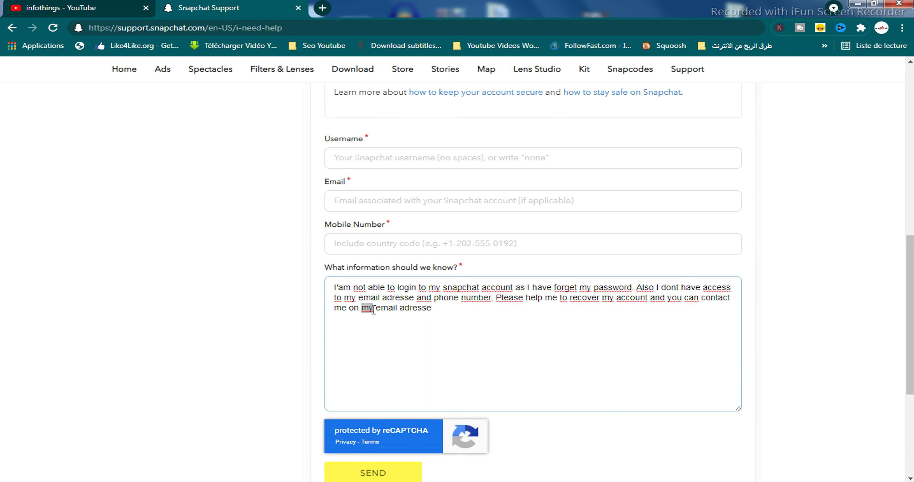
text(This)
click(443, 312)
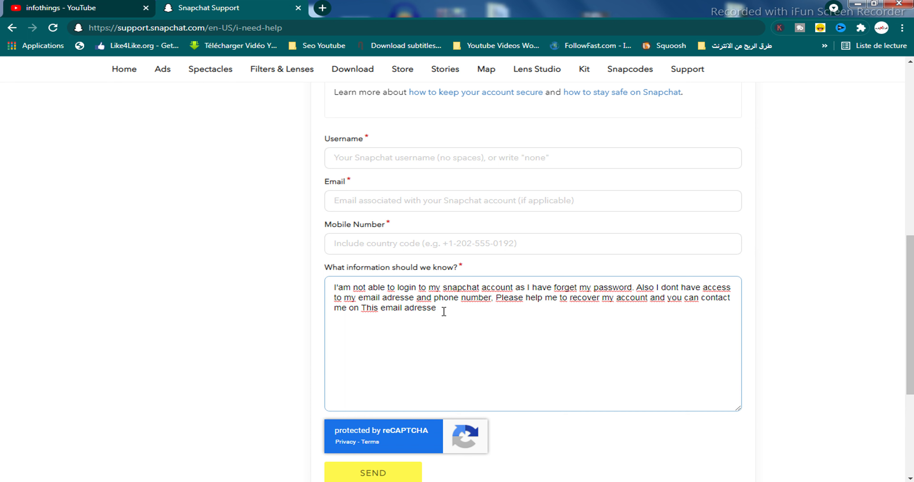
text((You Write here Your)
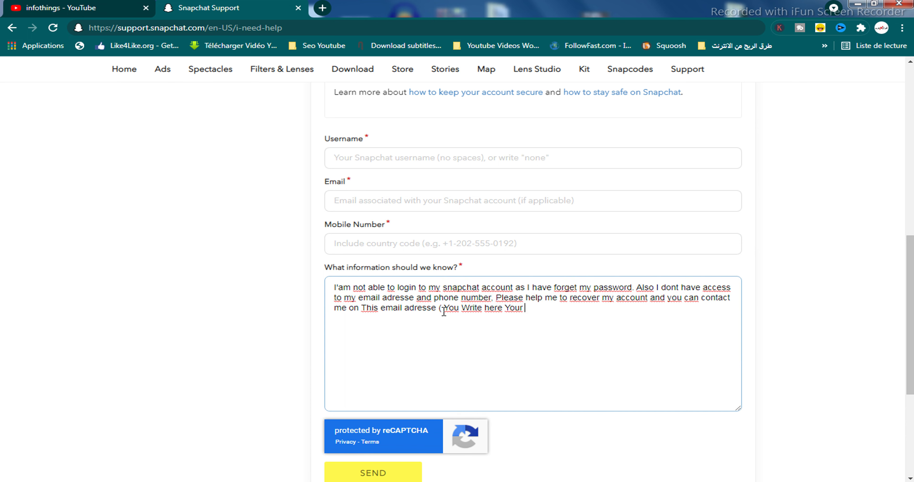
text( Email ))
- Add the note "This Text You Will find It in the Description Bellow The video" below the message, after blank lines
key(Return)
key(Return)
drag(566, 309, 336, 291)
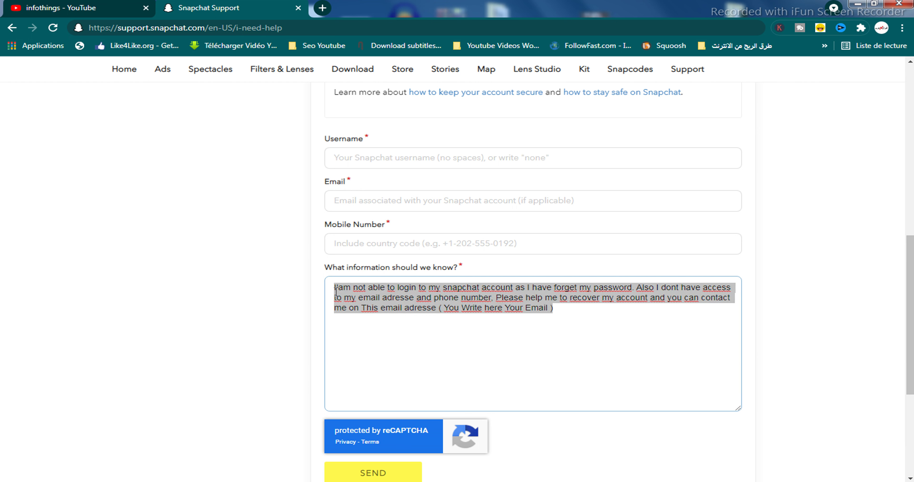
click(354, 343)
text(Th)
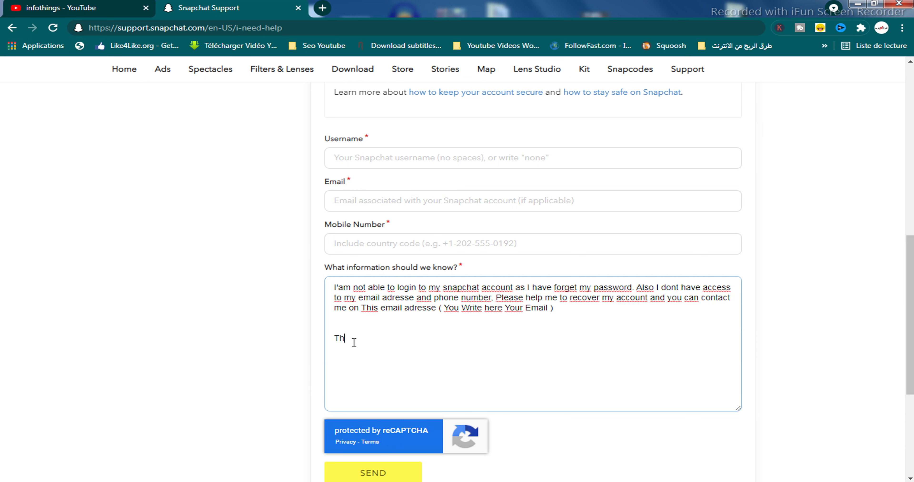
text(is Text You Will find I)
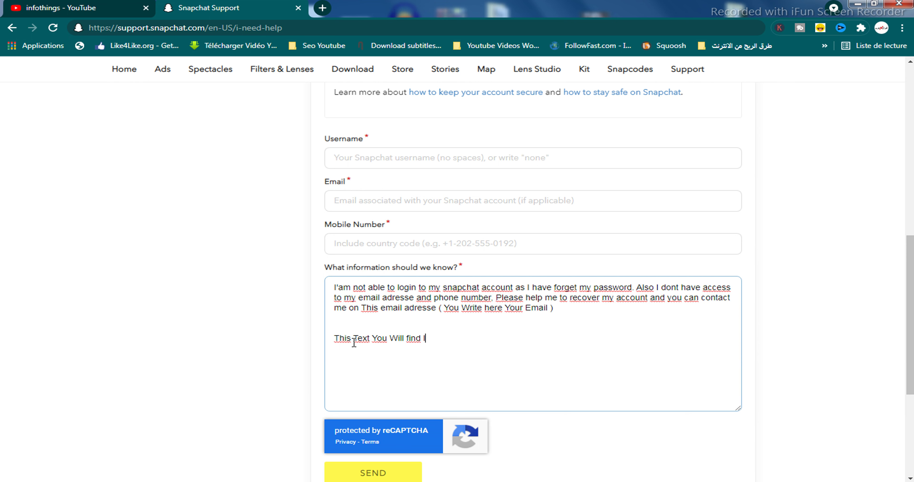
text(t in the Descr)
text(iption B)
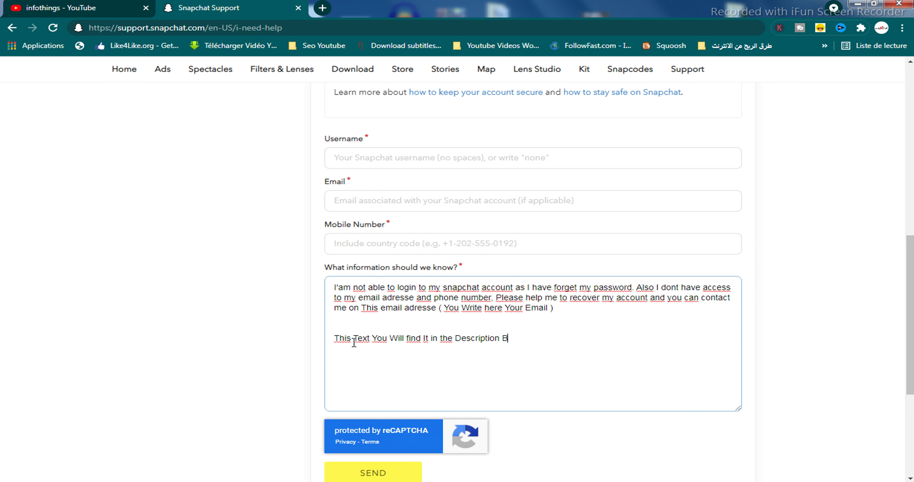
text(ellow The video)
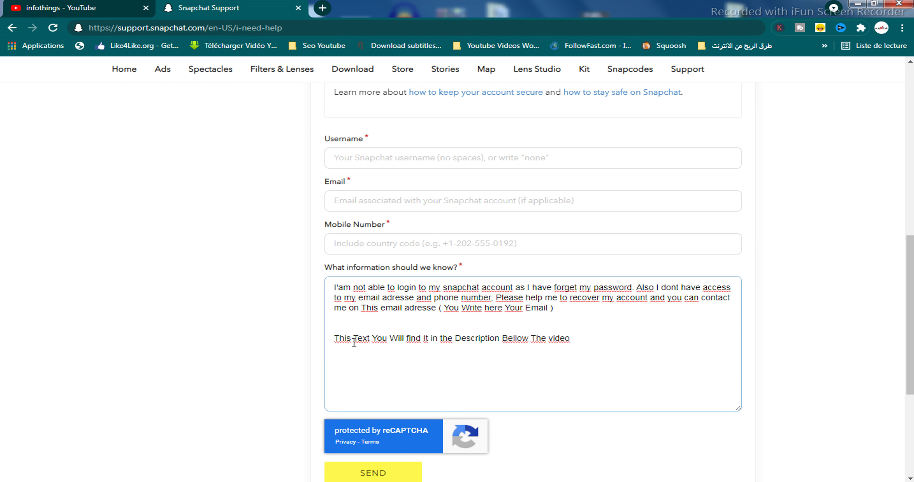
- Add a second note below reading "You must paste it in this Case", separated by a blank line
key(Return)
key(Return)
text(You)
text(must)
text(passte)
key(BackSpace)
key(BackSpace)
text(te it in)
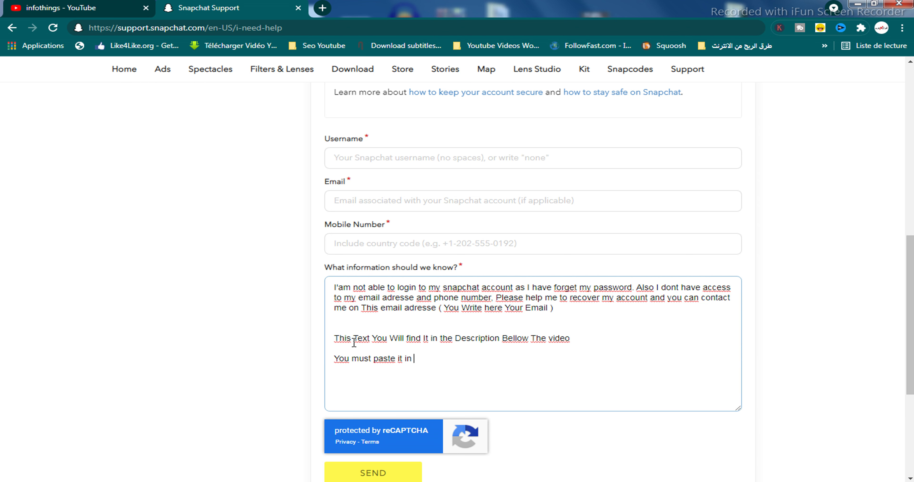
text( this Case)
- Switch back to the infothings YouTube channel page
click(96, 11)
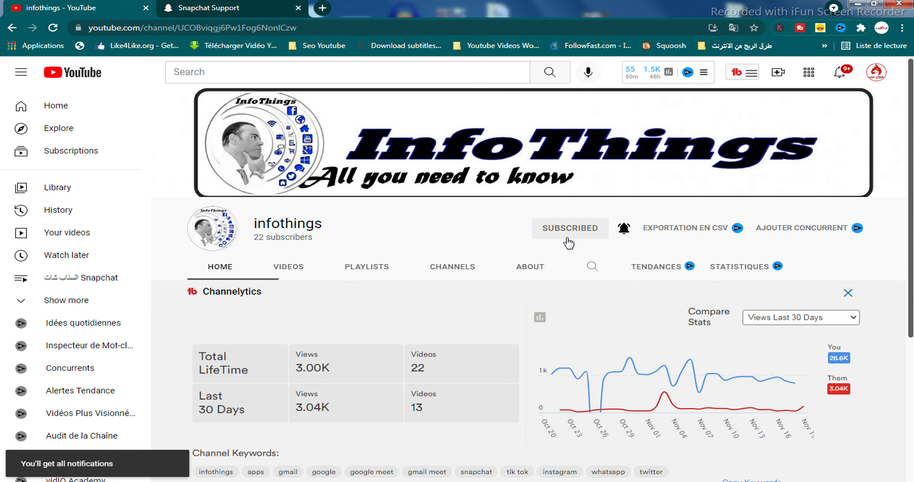